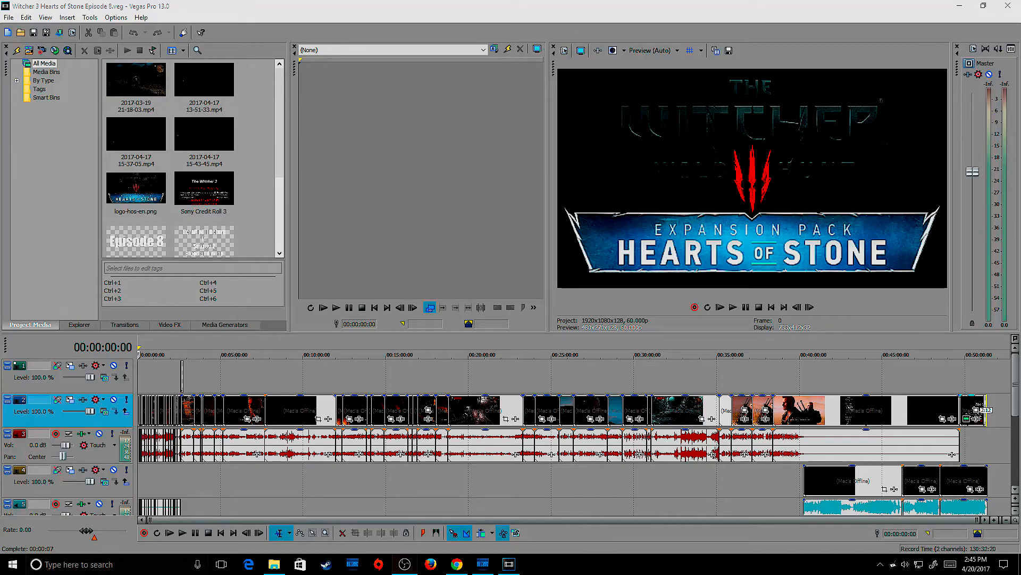
Step: Open the custom render settings of the MainConcept AVC/AAC template HD 1080p60fps for this project
{"action": "mouse_move", "coordinate": [1016, 387]}
{"action": "left_mouse_down"}
{"action": "mouse_move", "coordinate": [1016, 431]}
{"action": "mouse_move", "coordinate": [1016, 396]}
{"action": "left_mouse_up"}
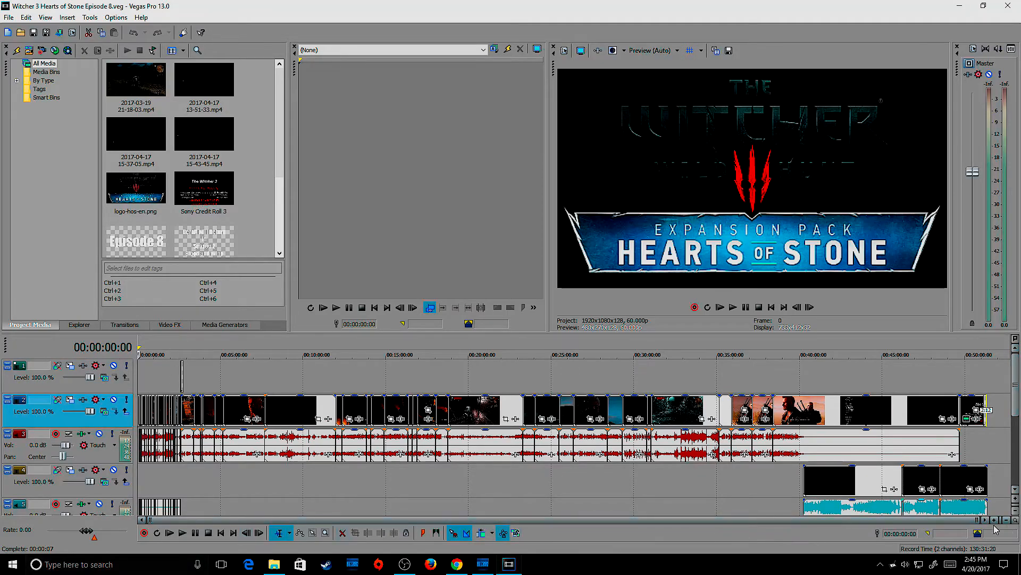
{"action": "left_click_drag", "start_coordinate": [977, 520], "coordinate": [469, 520]}
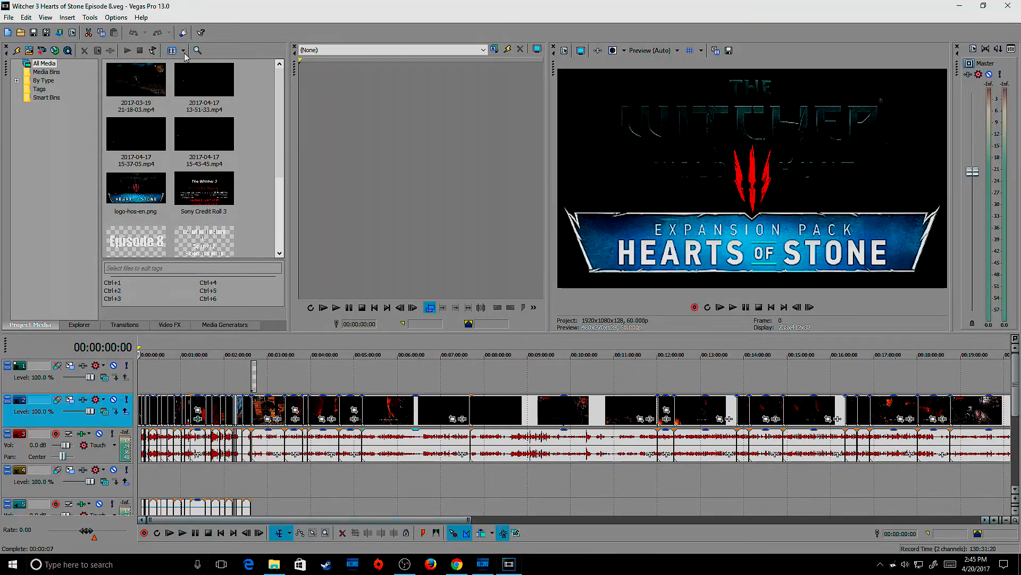
{"action": "left_click", "coordinate": [8, 18]}
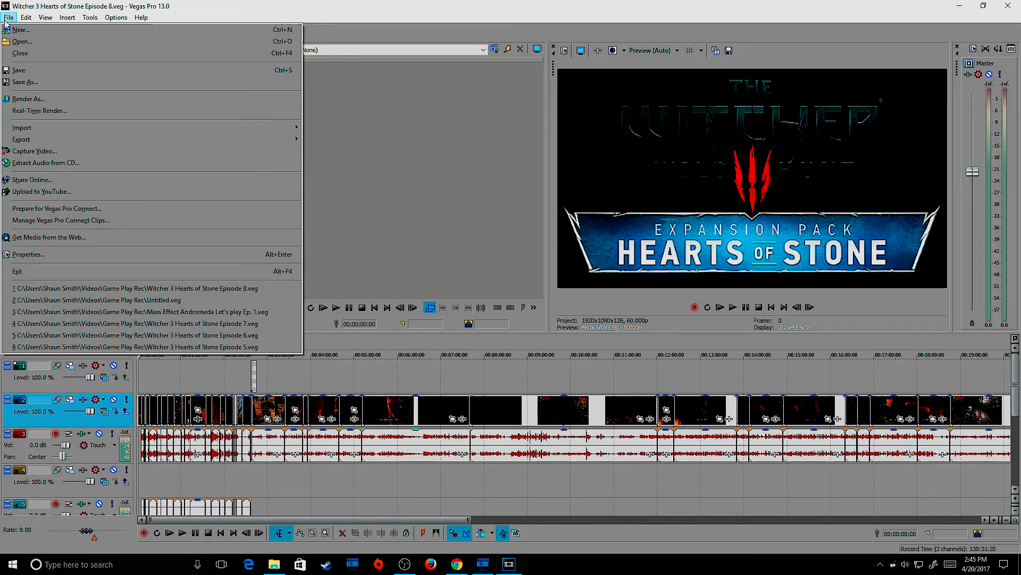
{"action": "left_click", "coordinate": [26, 99]}
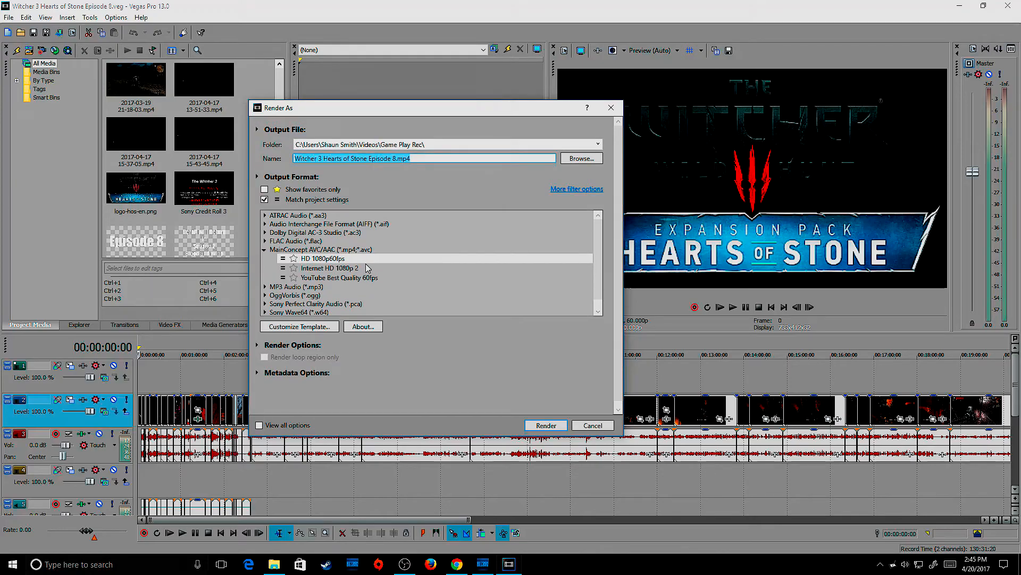
{"action": "left_click_drag", "start_coordinate": [600, 246], "coordinate": [601, 264]}
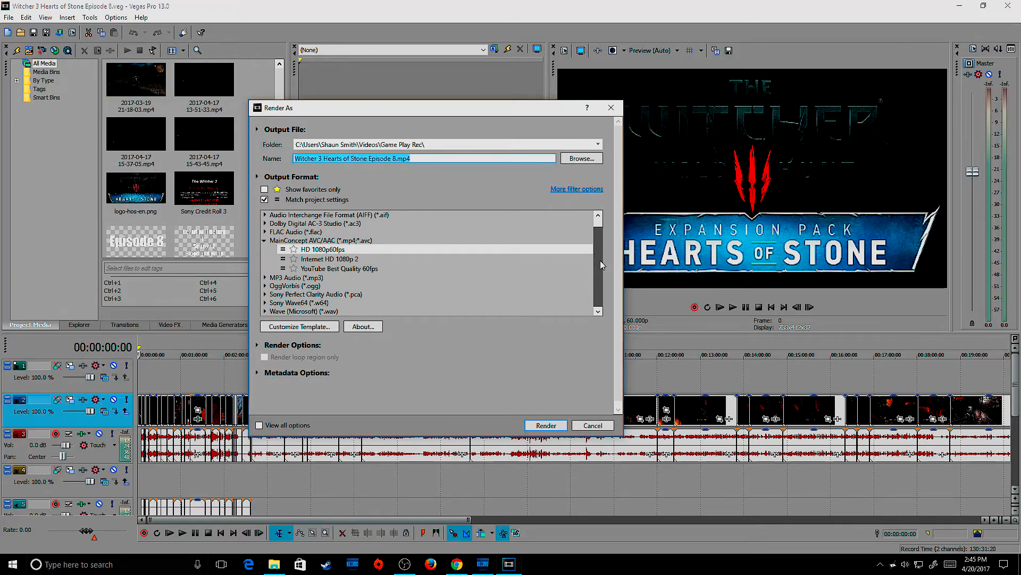
{"action": "left_click_drag", "start_coordinate": [601, 265], "coordinate": [598, 233]}
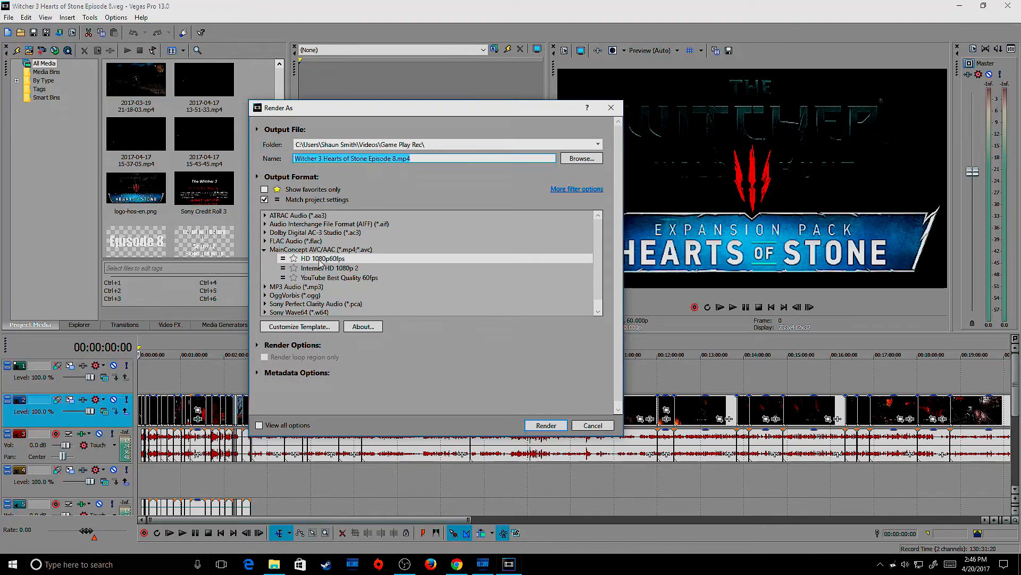
{"action": "left_click", "coordinate": [323, 327]}
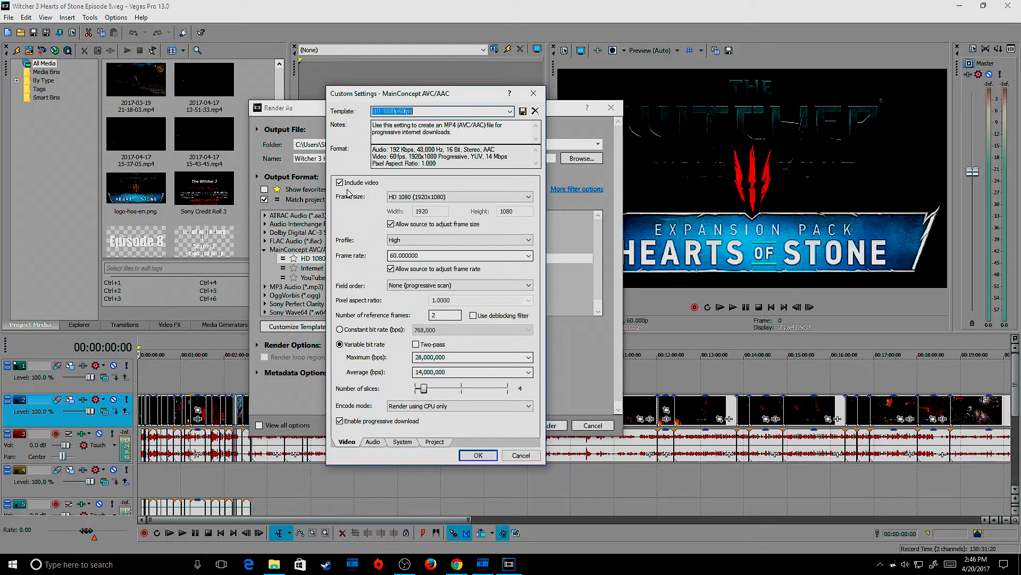
Step: Review the available frame size, profile and encode mode options in the template's video settings
{"action": "left_click", "coordinate": [522, 197]}
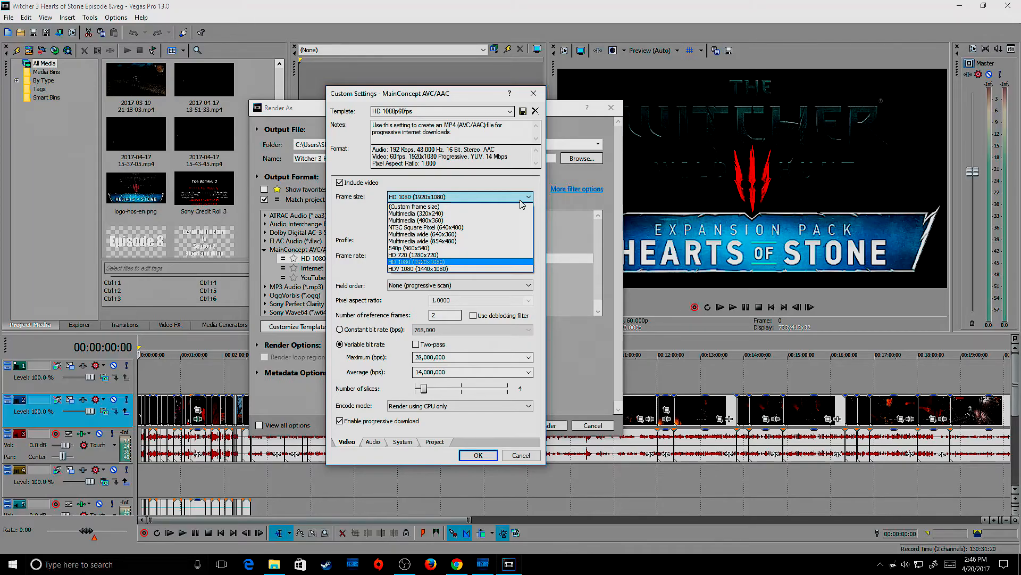
{"action": "left_click", "coordinate": [521, 200]}
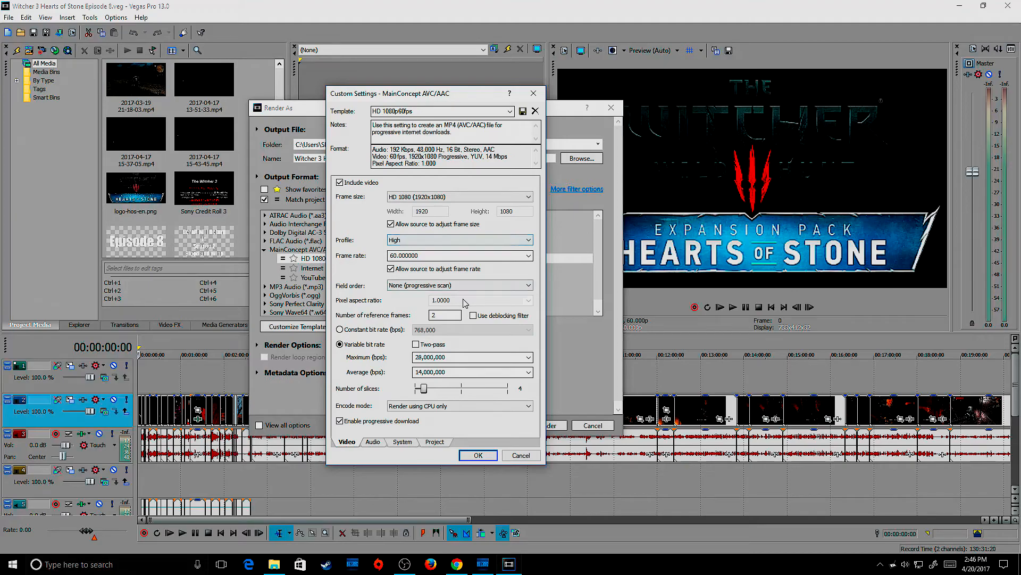
{"action": "left_click", "coordinate": [529, 240]}
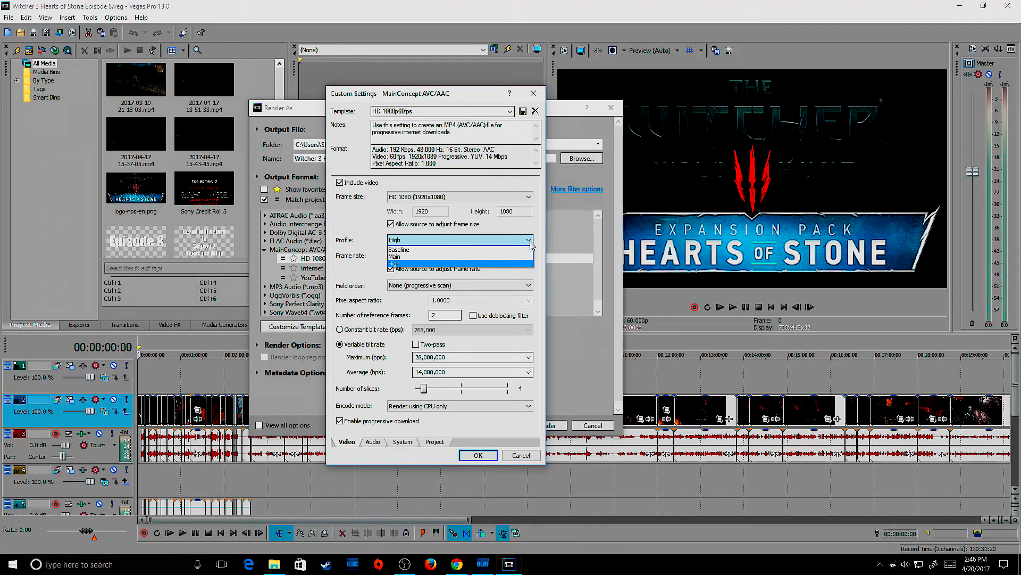
{"action": "left_click", "coordinate": [531, 242]}
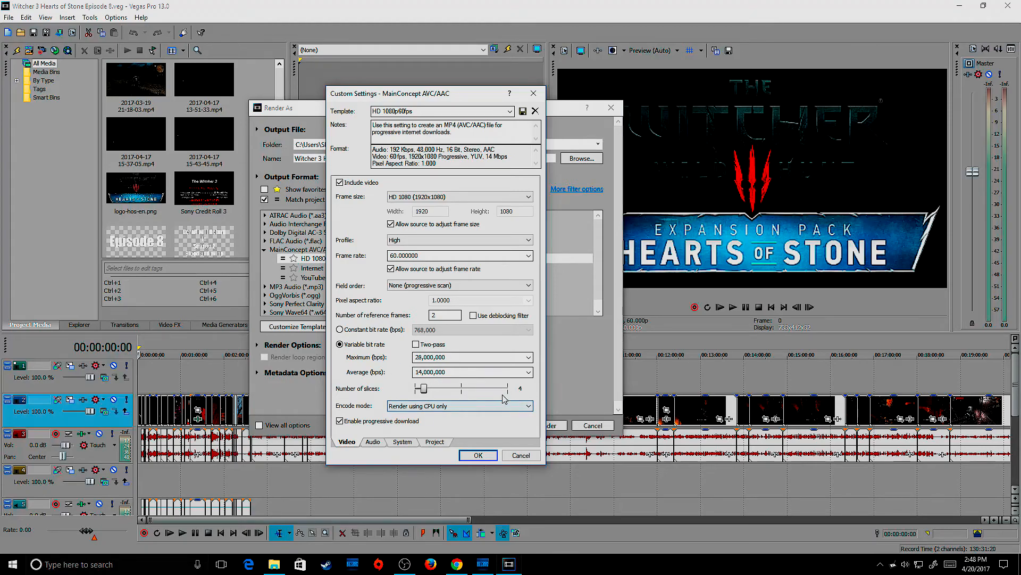
{"action": "left_click", "coordinate": [530, 406]}
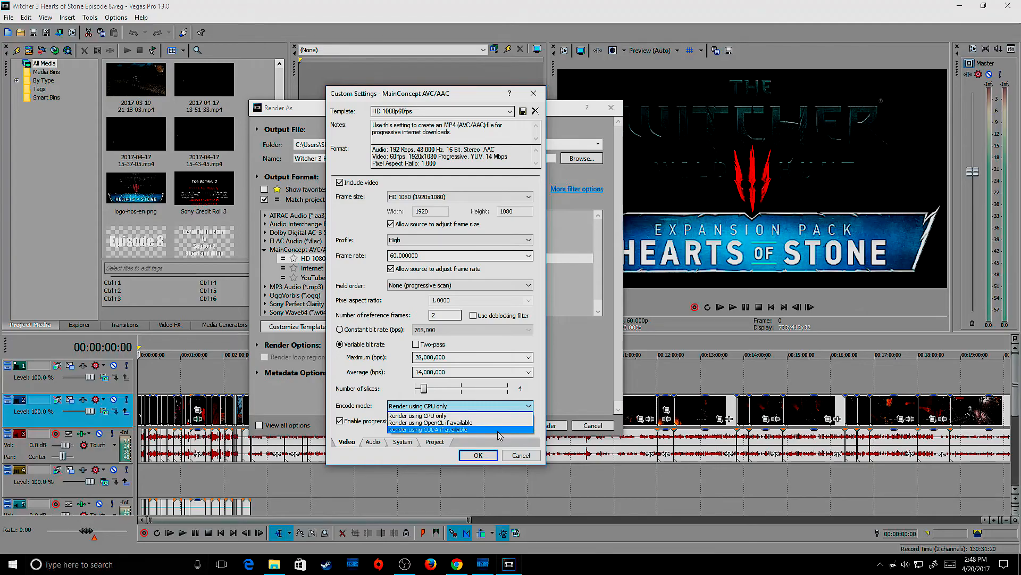
{"action": "left_click", "coordinate": [531, 407]}
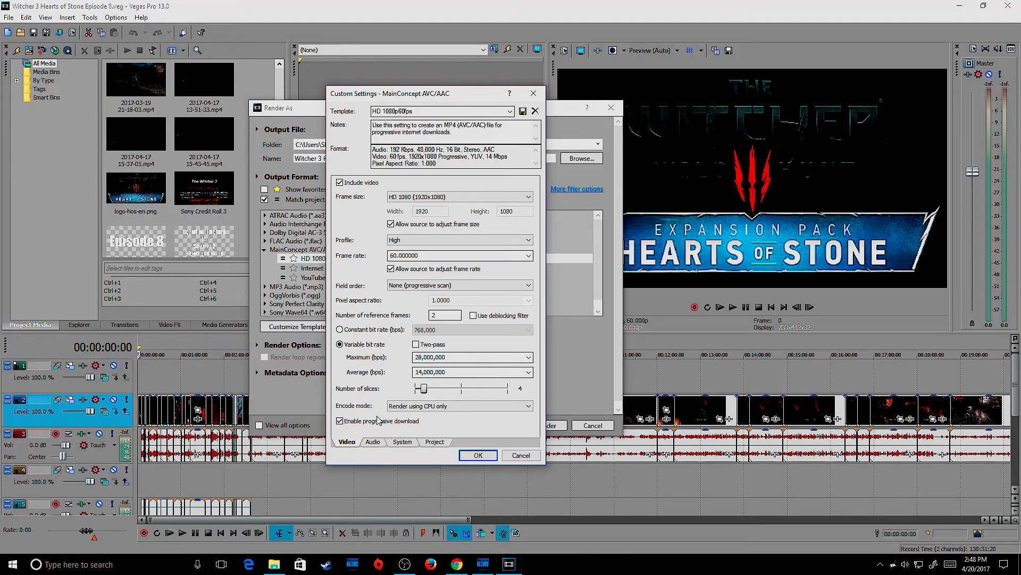
Step: Review the template's audio bit rate options and its system format settings
{"action": "left_click", "coordinate": [375, 442]}
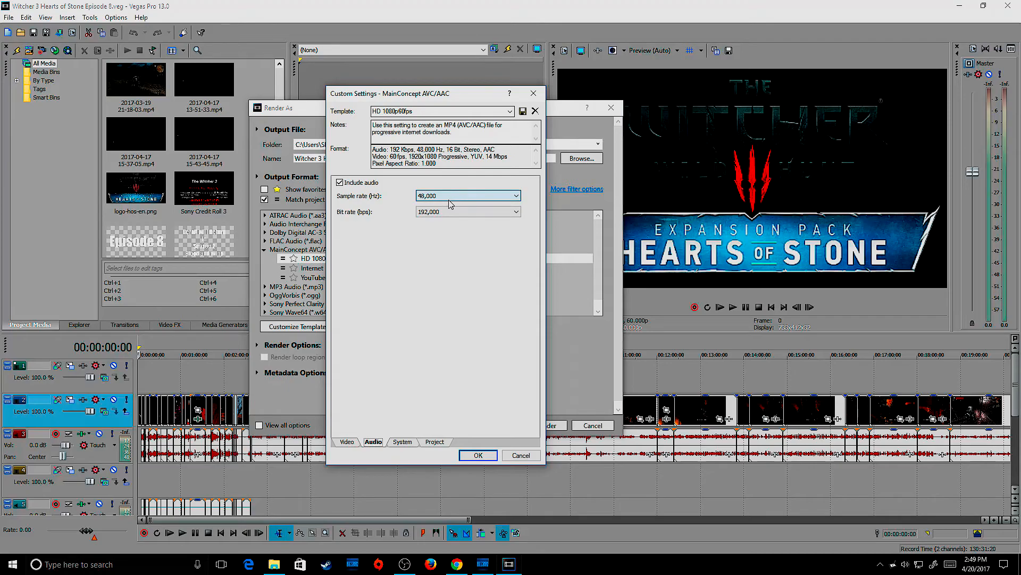
{"action": "left_click", "coordinate": [482, 212]}
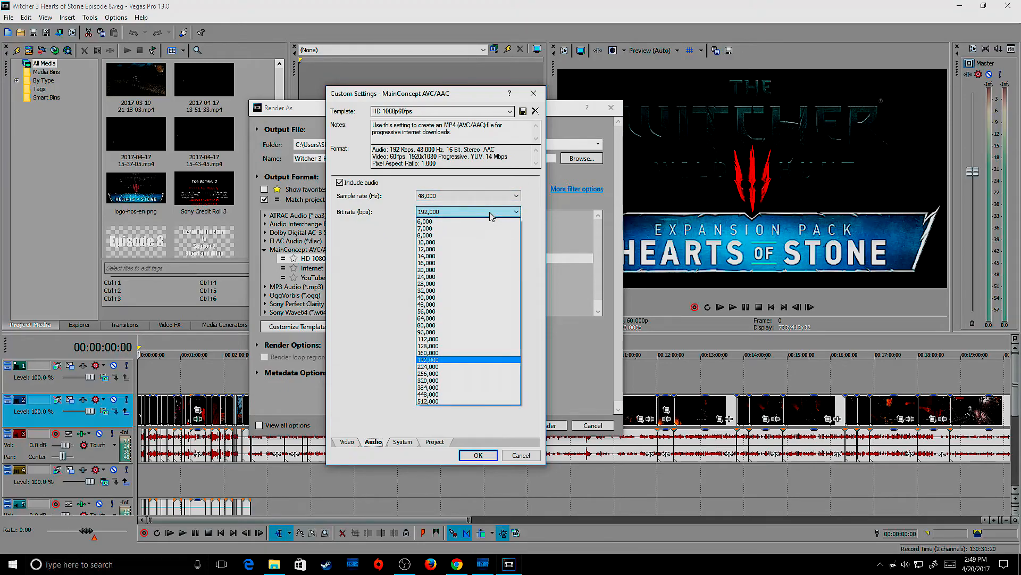
{"action": "left_click", "coordinate": [491, 214]}
{"action": "left_click", "coordinate": [404, 445]}
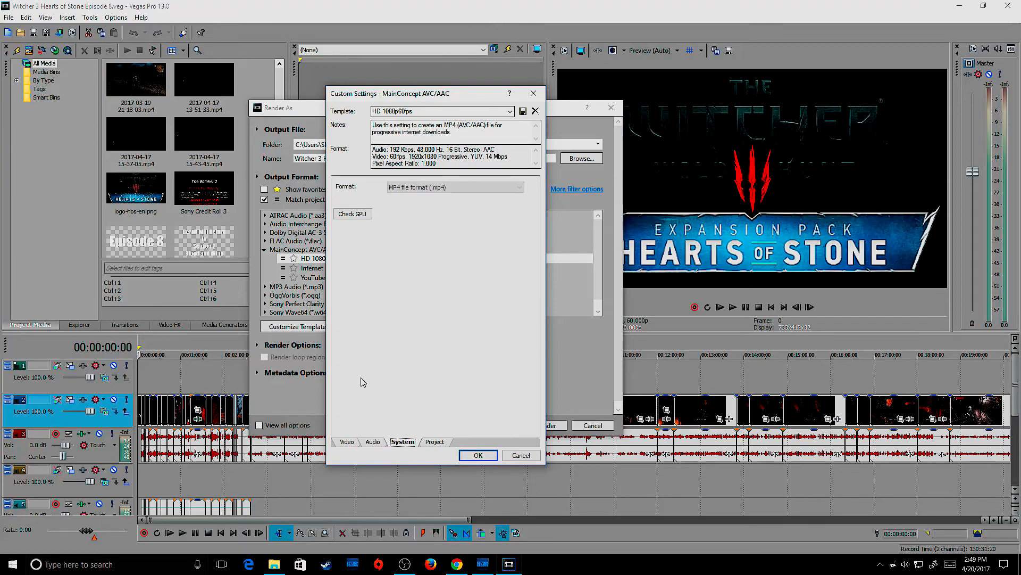
Step: Review the template's video rendering quality and color space options, accept the custom settings, and close the render dialog without rendering
{"action": "left_click", "coordinate": [434, 443]}
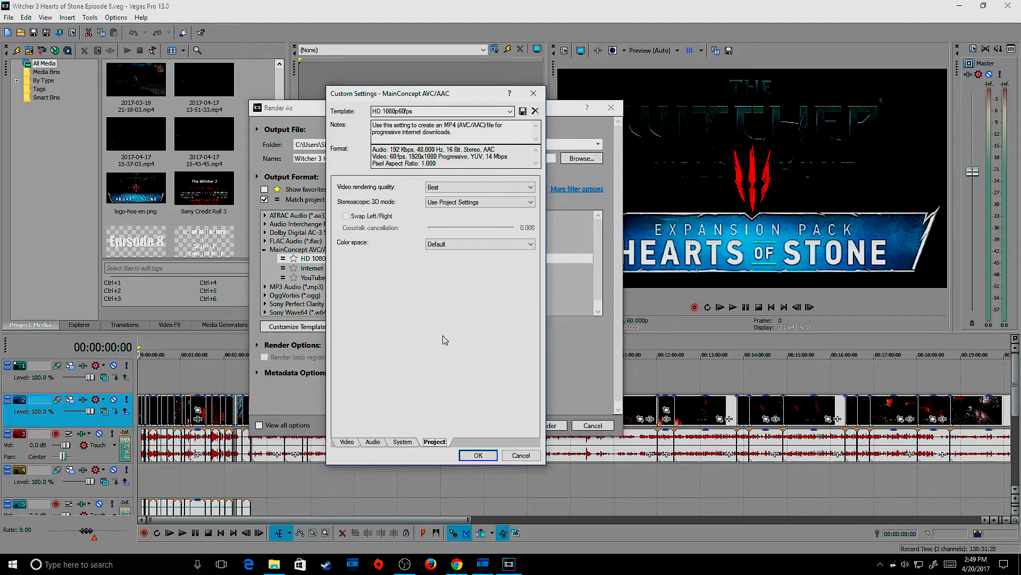
{"action": "left_click", "coordinate": [493, 192]}
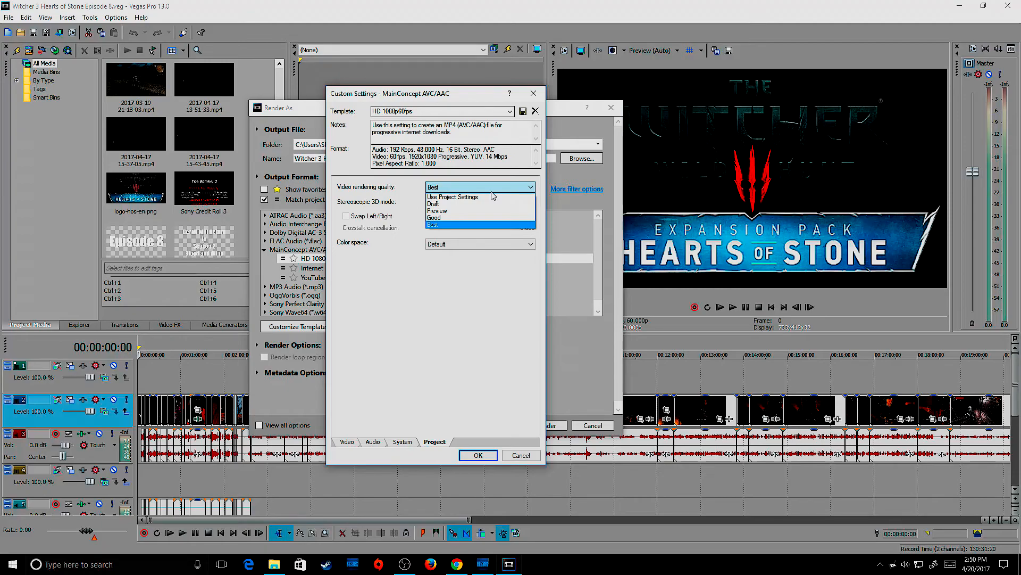
{"action": "left_click", "coordinate": [501, 187]}
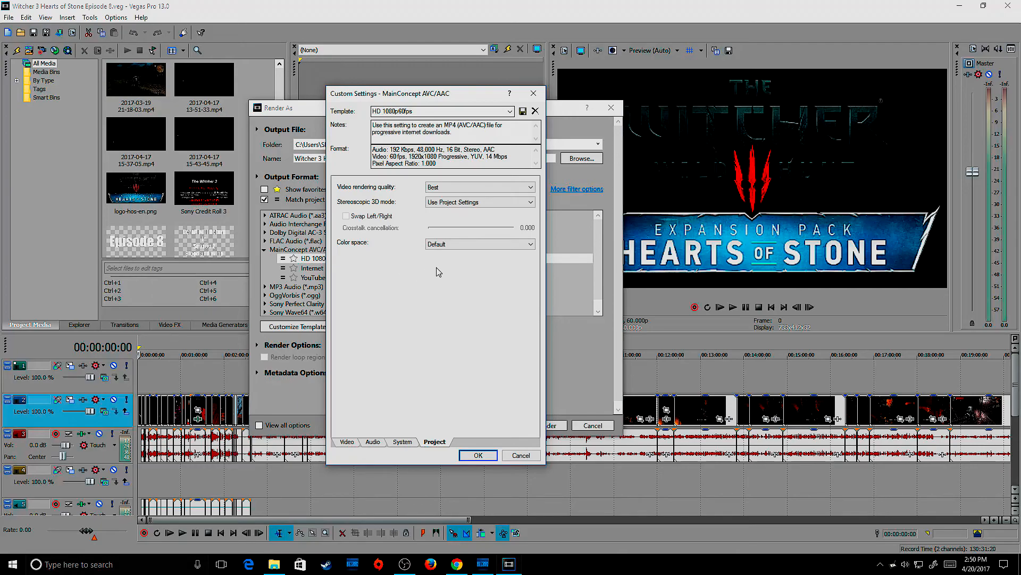
{"action": "left_click", "coordinate": [529, 246]}
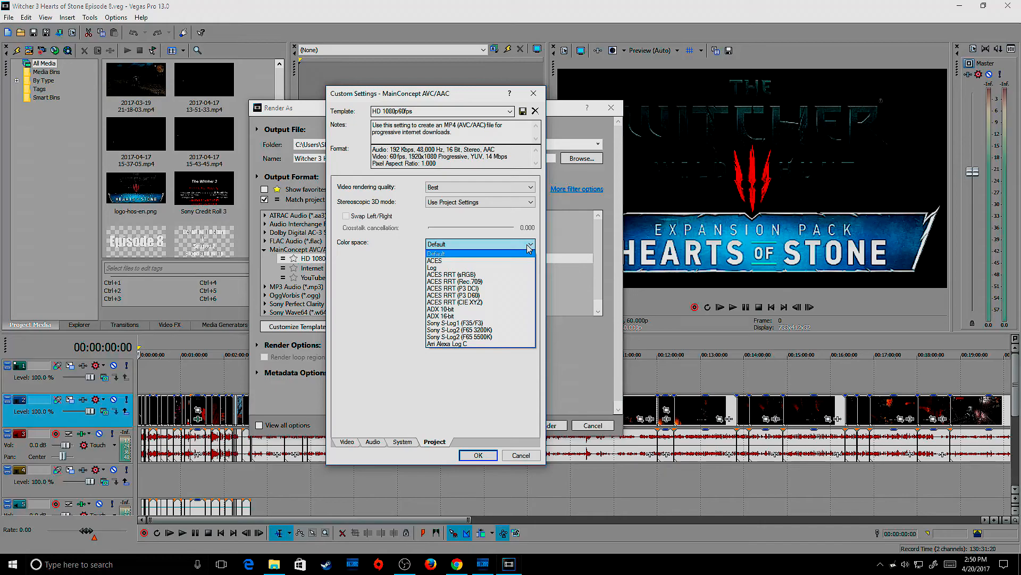
{"action": "left_click", "coordinate": [528, 245]}
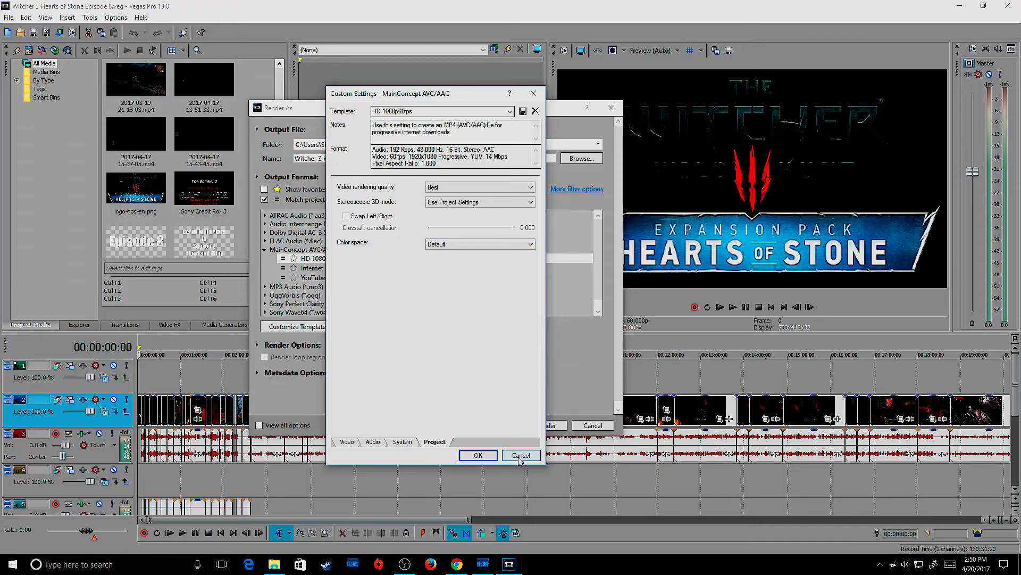
{"action": "left_click", "coordinate": [479, 455]}
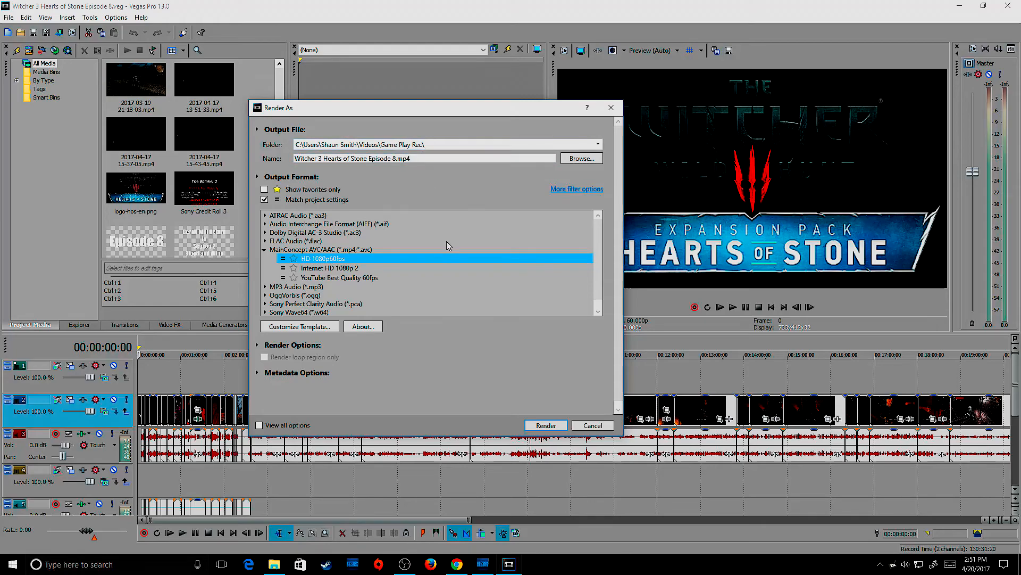
{"action": "left_click", "coordinate": [612, 110]}
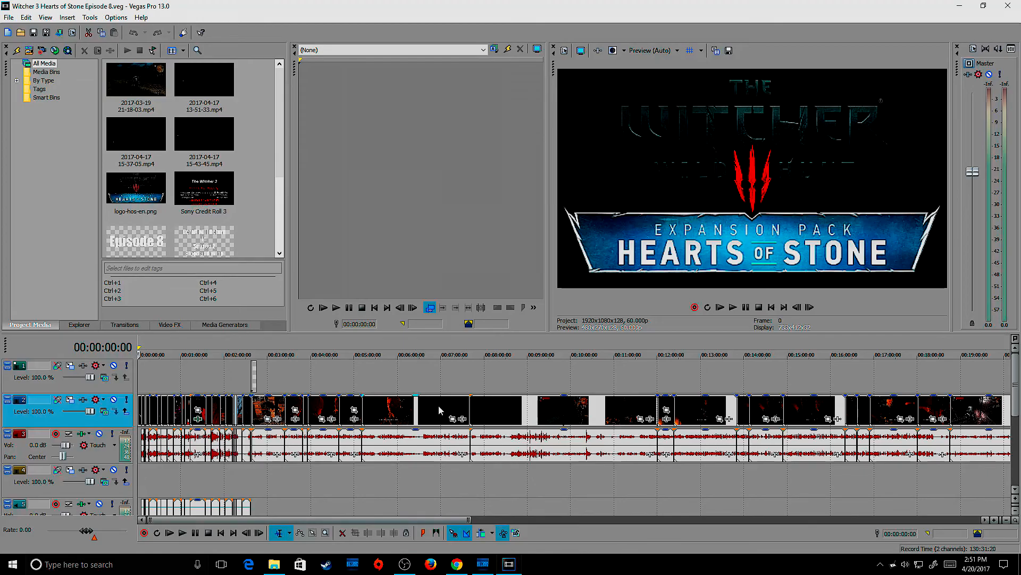
Step: Inspect the Sony Sharpen effect on the gameplay clip just past 00:01:01 in the timeline
{"action": "left_click", "coordinate": [183, 349]}
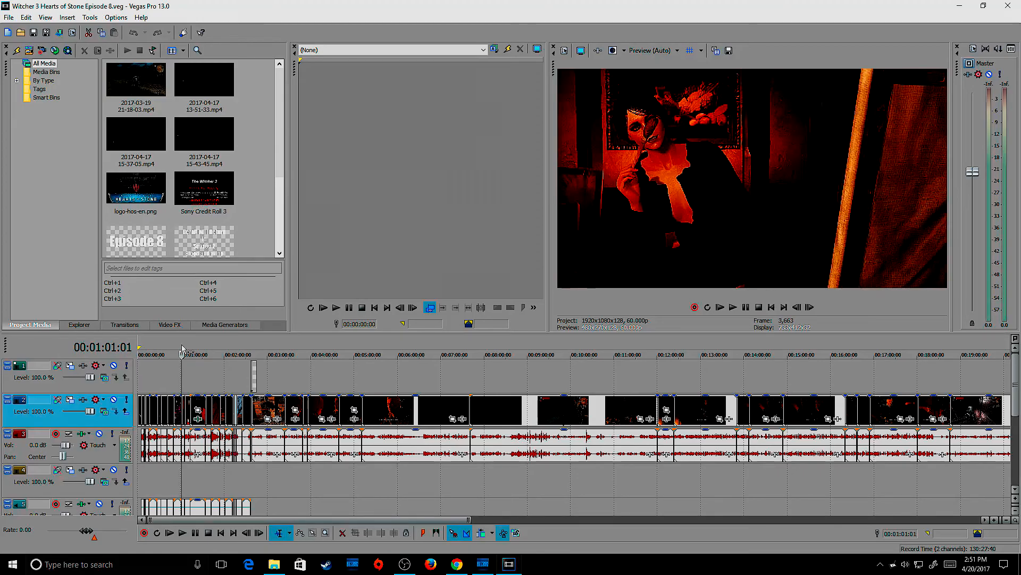
{"action": "left_click", "coordinate": [199, 421]}
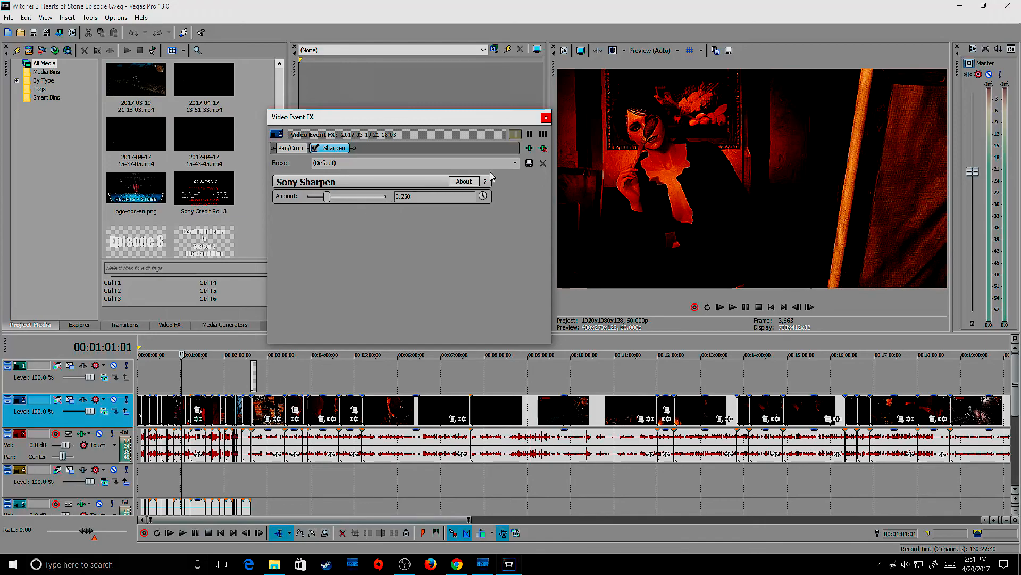
{"action": "left_click", "coordinate": [546, 117]}
Step: Preview frames at intervals along the episode's timeline, from about 00:01:48 to about 00:38:59, to examine the picture quality
{"action": "left_click", "coordinate": [216, 352]}
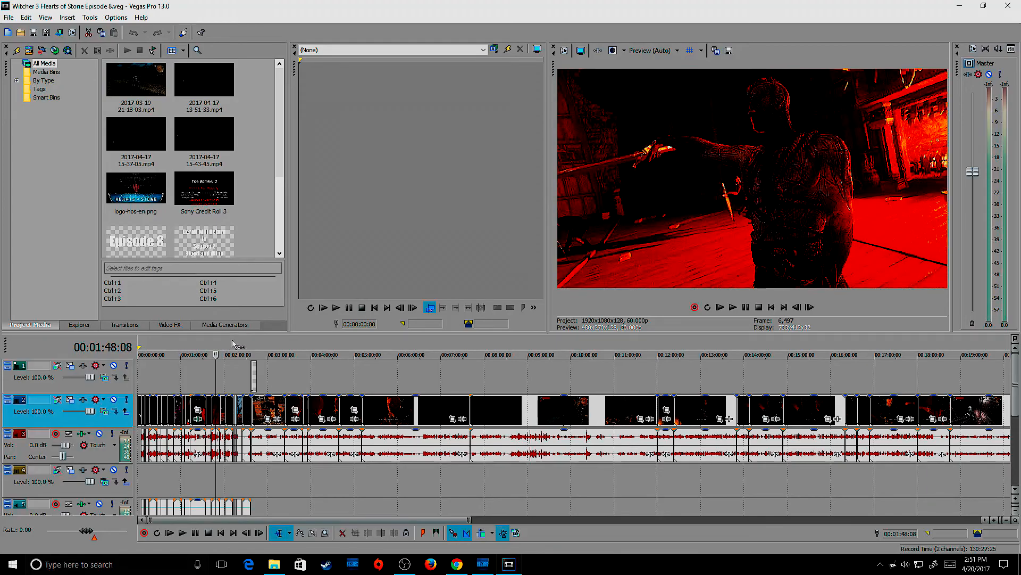
{"action": "left_click", "coordinate": [236, 343]}
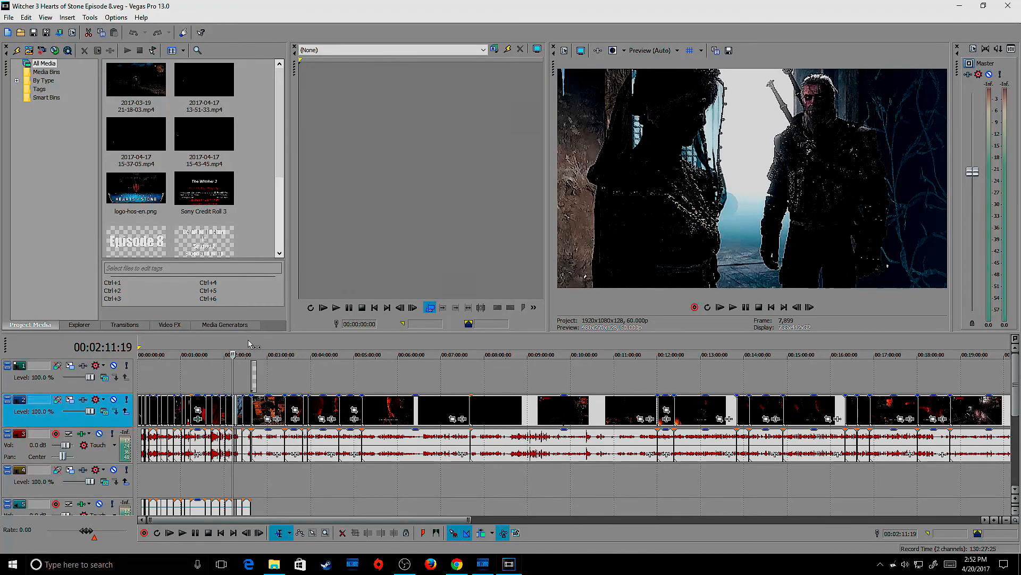
{"action": "left_click", "coordinate": [543, 344]}
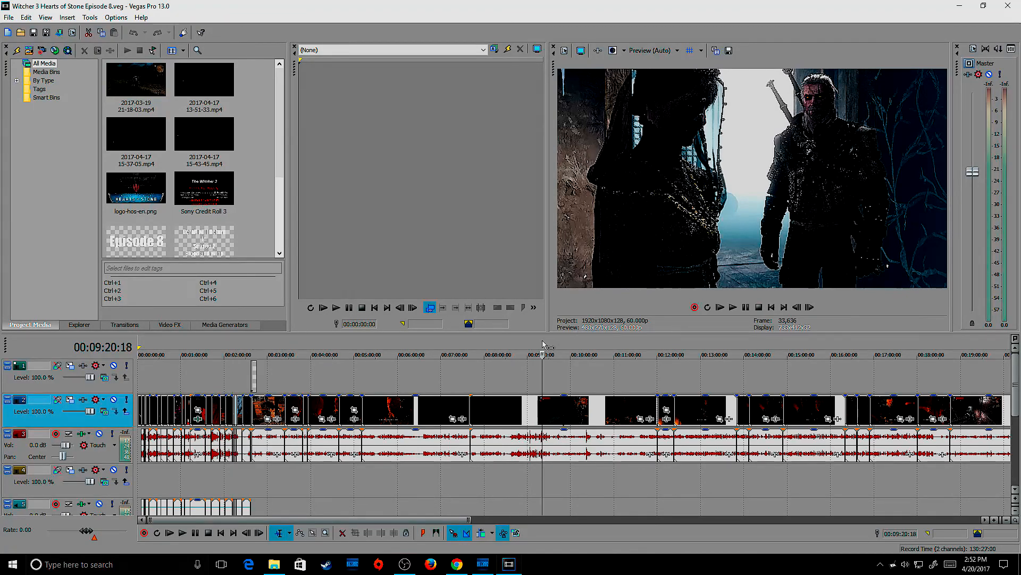
{"action": "left_click", "coordinate": [637, 347]}
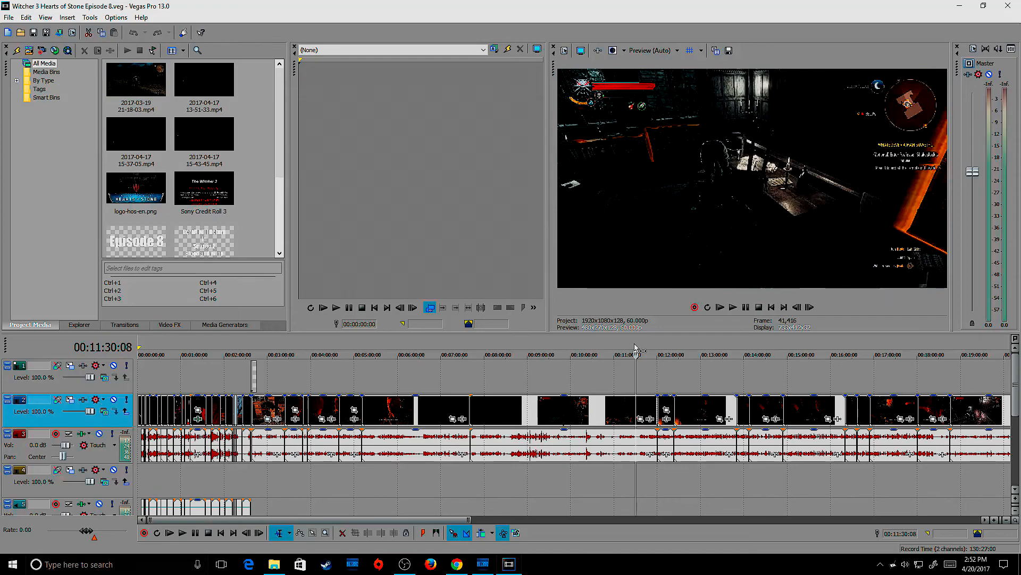
{"action": "left_click", "coordinate": [803, 349]}
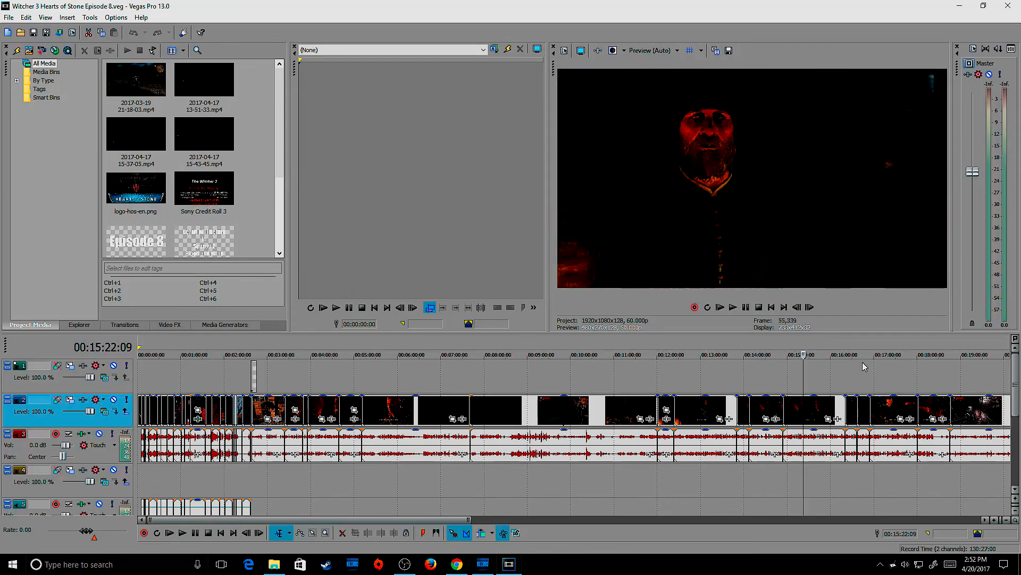
{"action": "left_click", "coordinate": [986, 520]}
{"action": "left_click", "coordinate": [745, 349]}
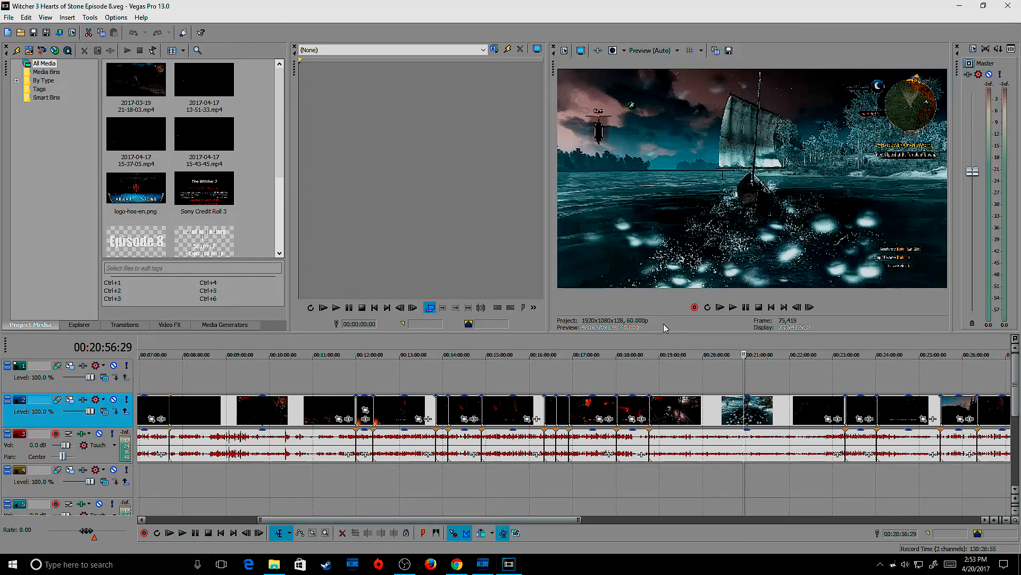
{"action": "left_click", "coordinate": [832, 351]}
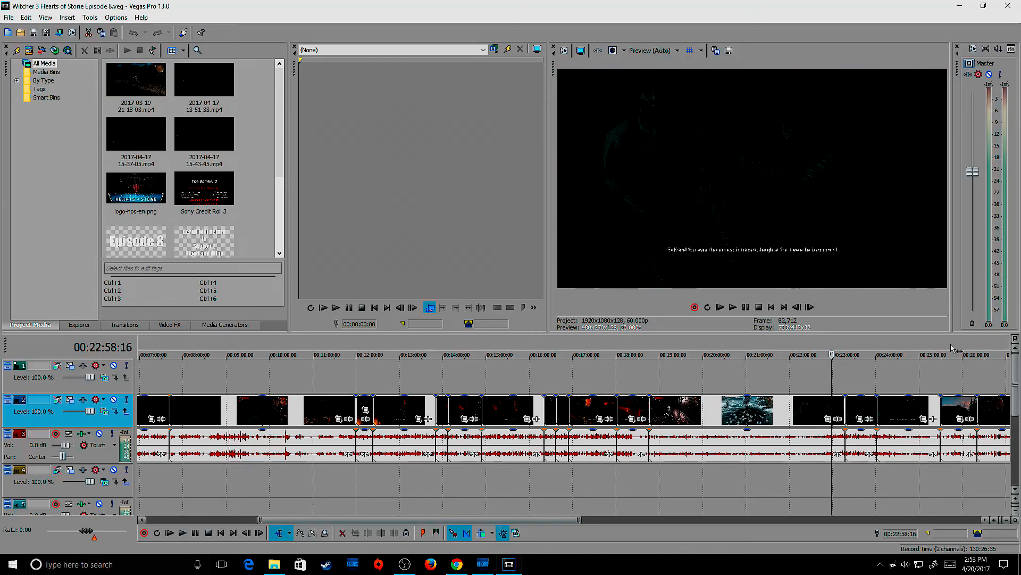
{"action": "left_click", "coordinate": [952, 351]}
{"action": "left_click_drag", "start_coordinate": [985, 520], "coordinate": [984, 520]}
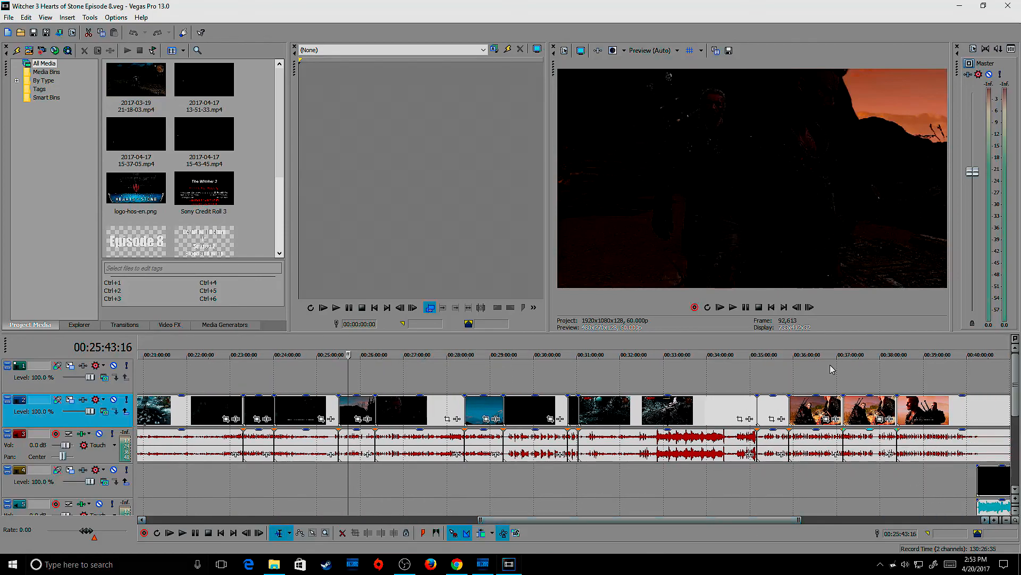
{"action": "left_click", "coordinate": [806, 351]}
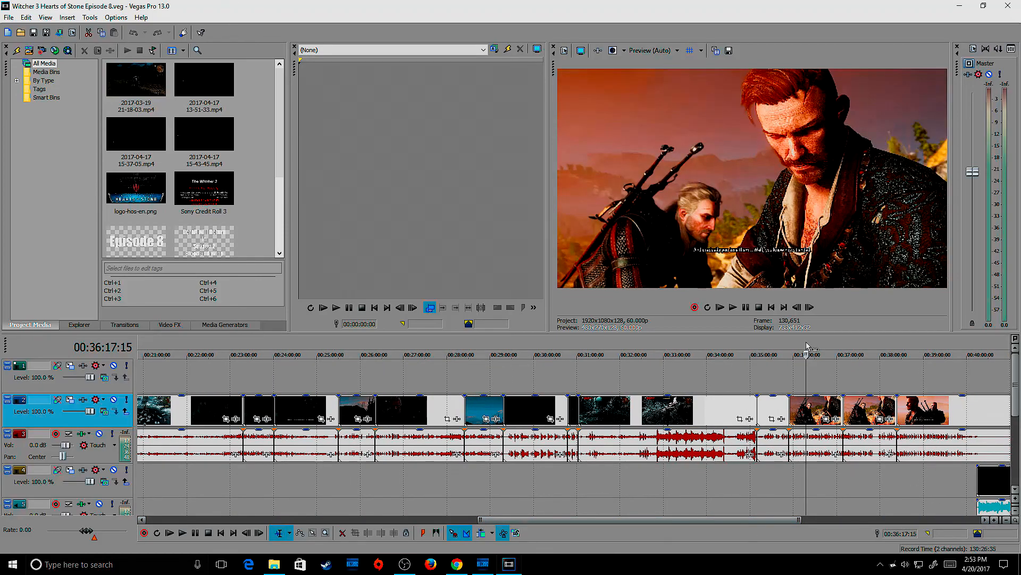
{"action": "left_click", "coordinate": [869, 351]}
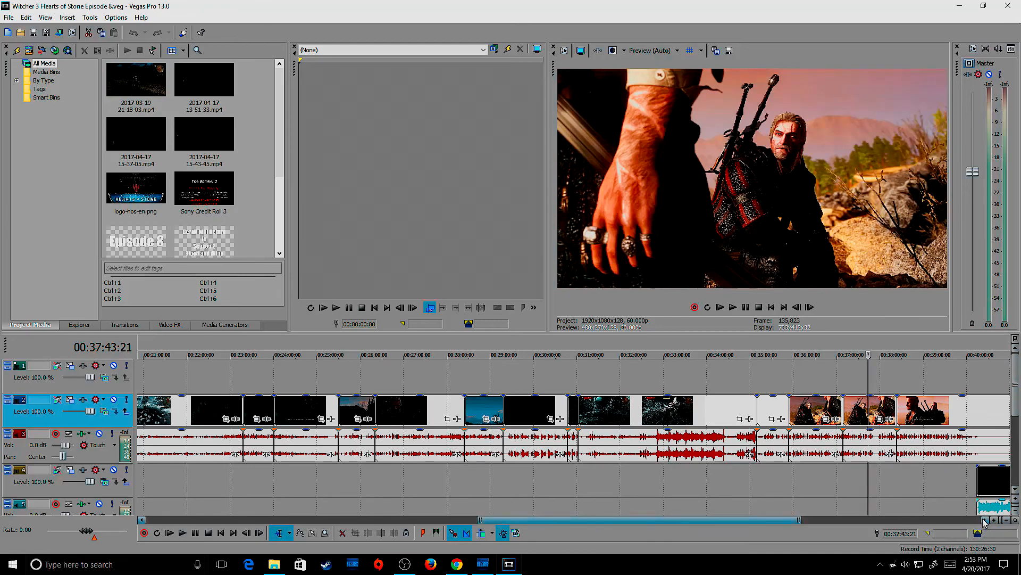
{"action": "left_click_drag", "start_coordinate": [985, 520], "coordinate": [986, 520]}
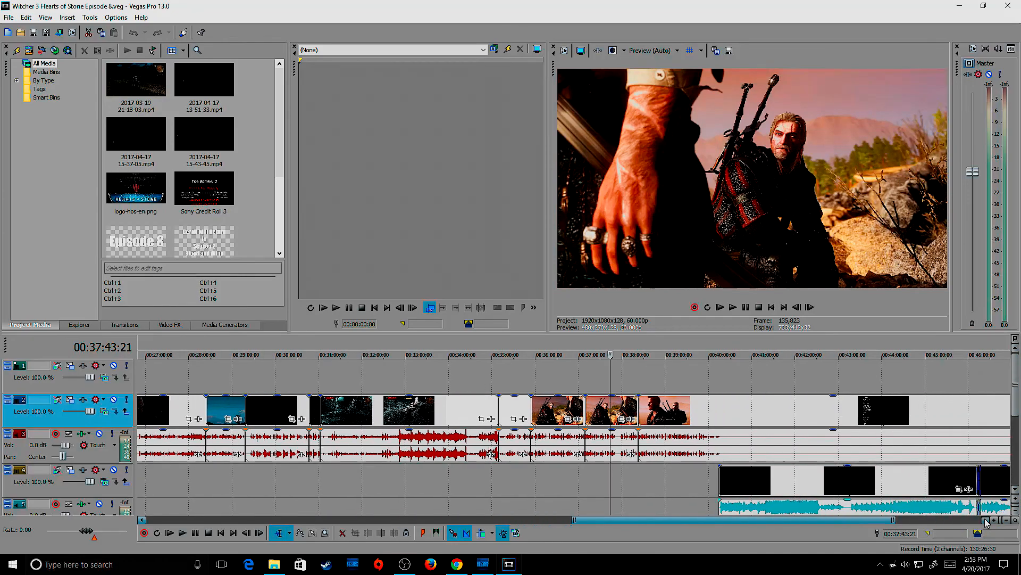
{"action": "left_click", "coordinate": [665, 345]}
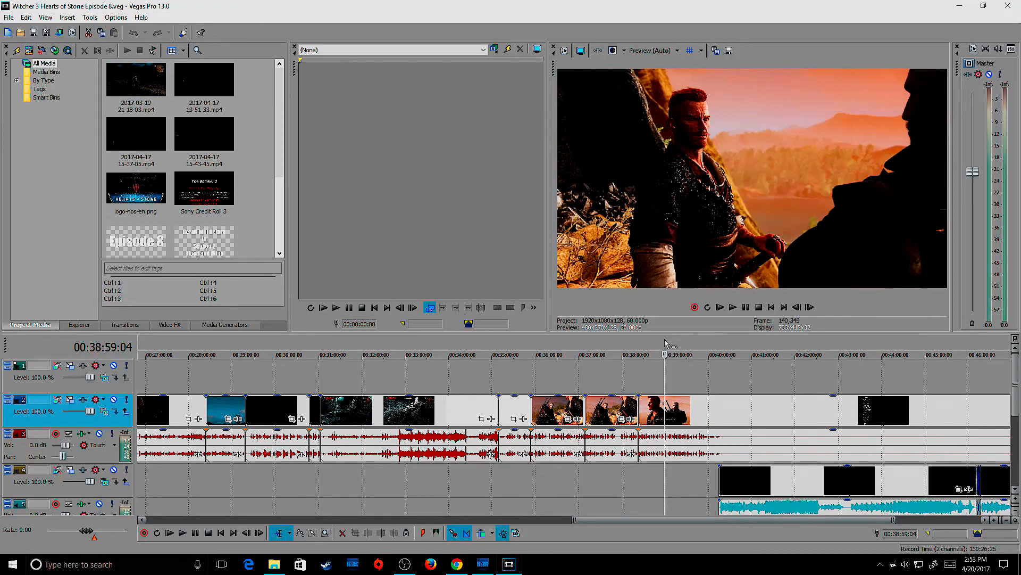